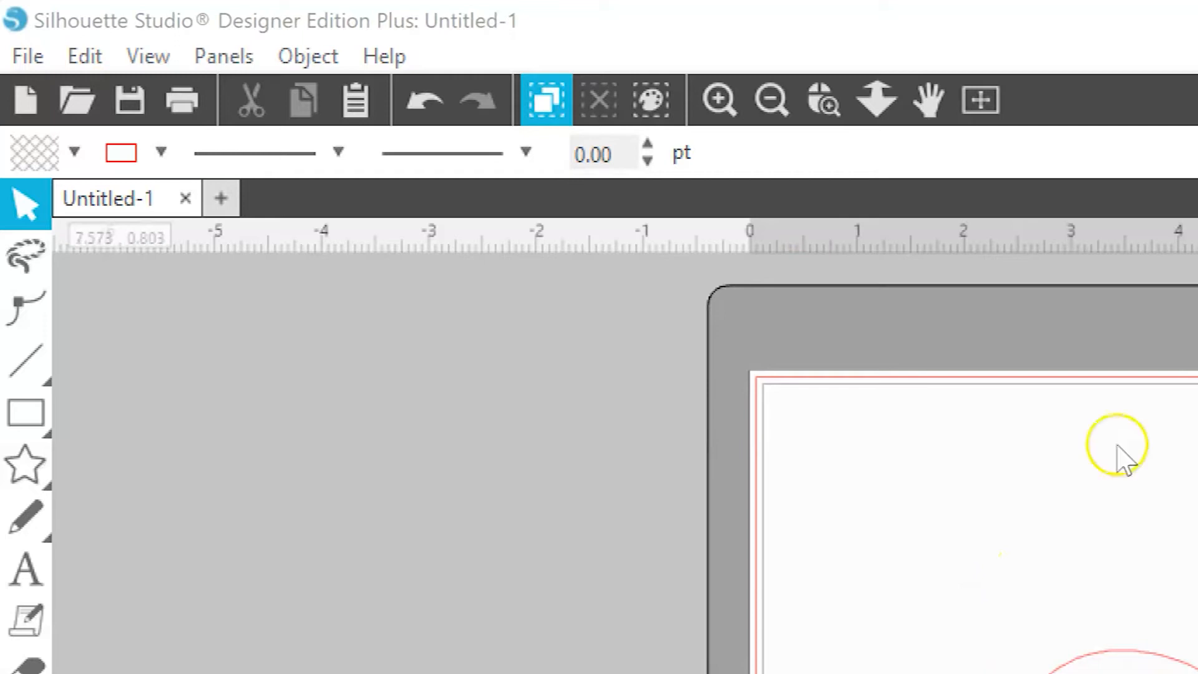
# Select every shape on the page and clear the selection again
pyautogui.click(547, 101)
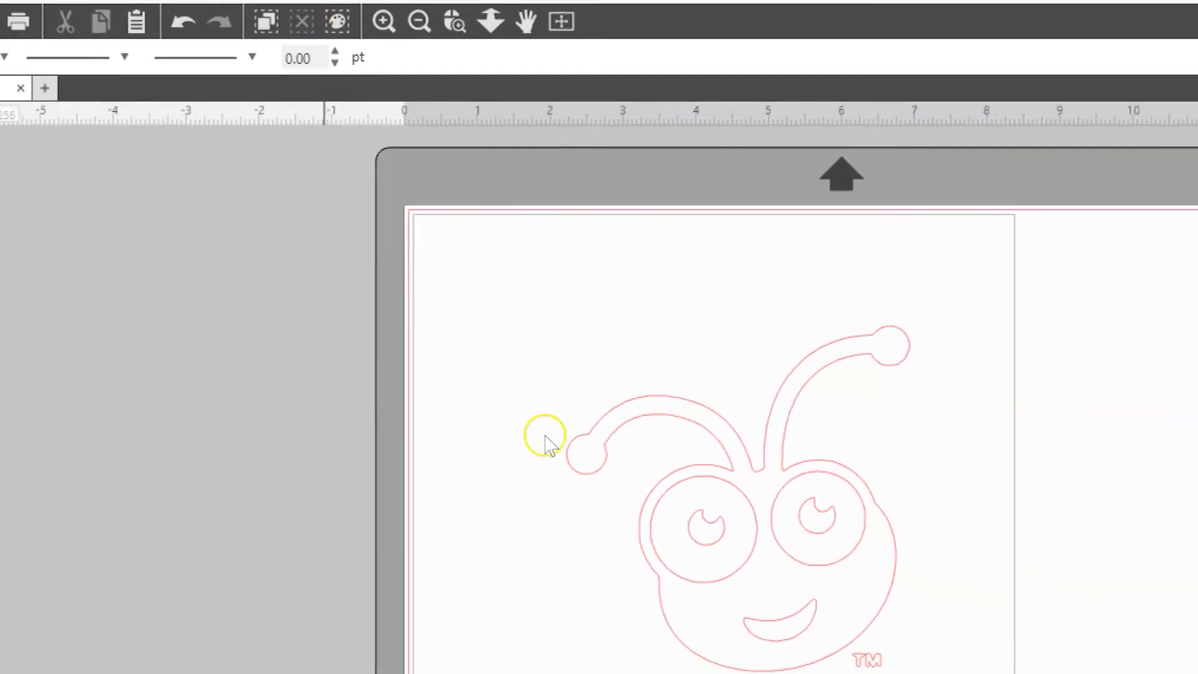
pyautogui.click(259, 20)
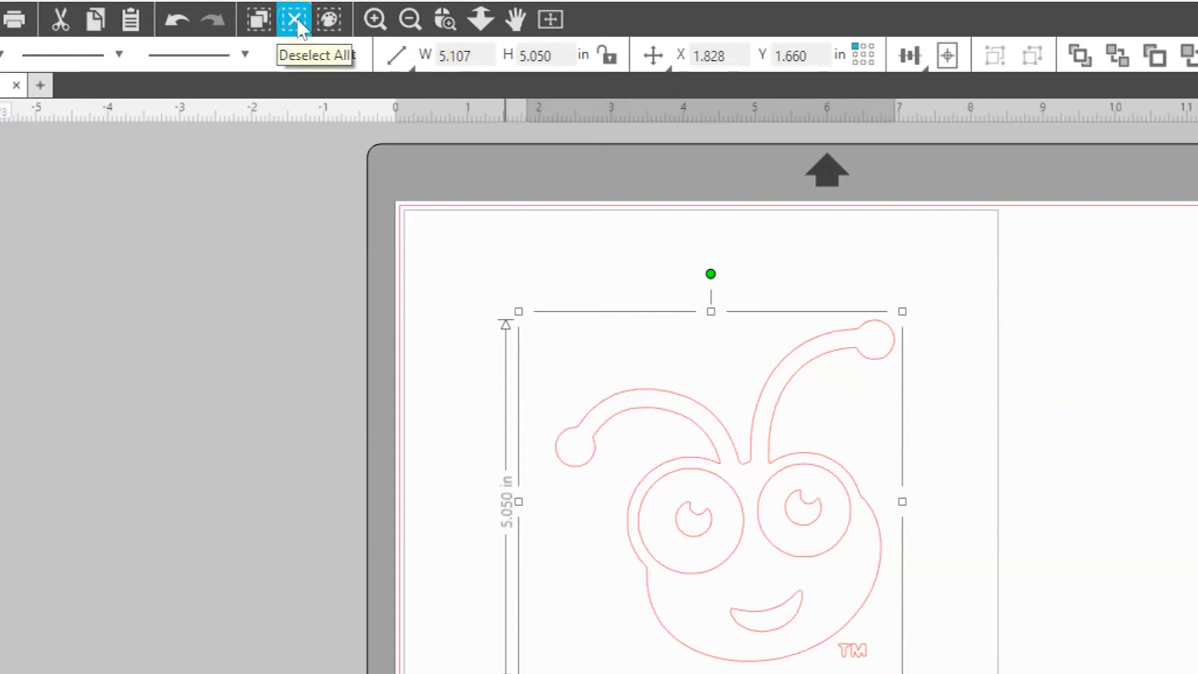
pyautogui.click(296, 21)
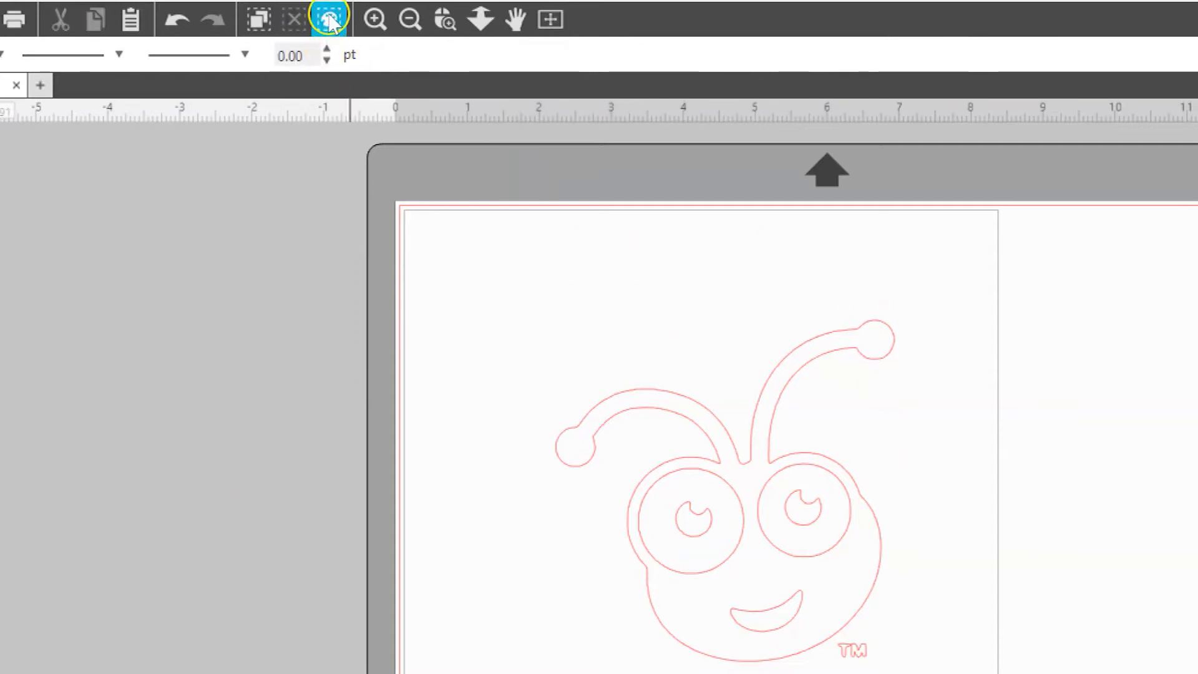
# Open Select by Color and select the shapes with the red line color RGB (255,0,0)
pyautogui.click(256, 27)
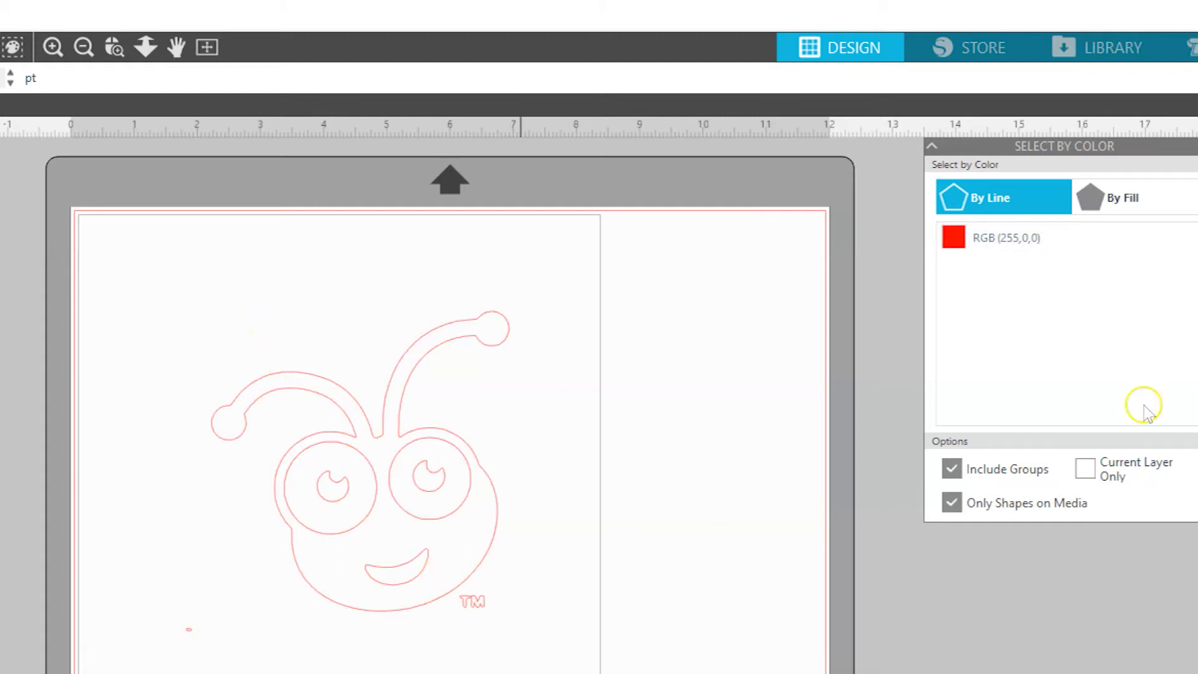
pyautogui.click(1017, 242)
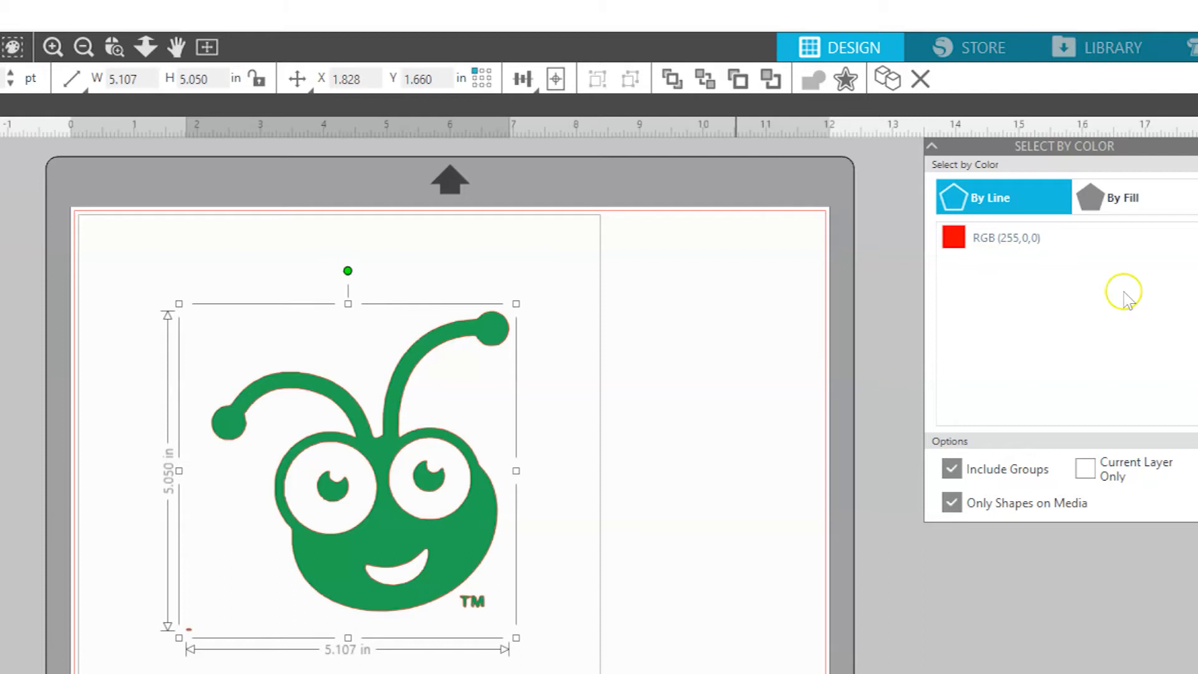
# Select the shapes by their green fill color RGB (35,169,84), clearing the selection once and selecting them by that fill again
pyautogui.click(1147, 203)
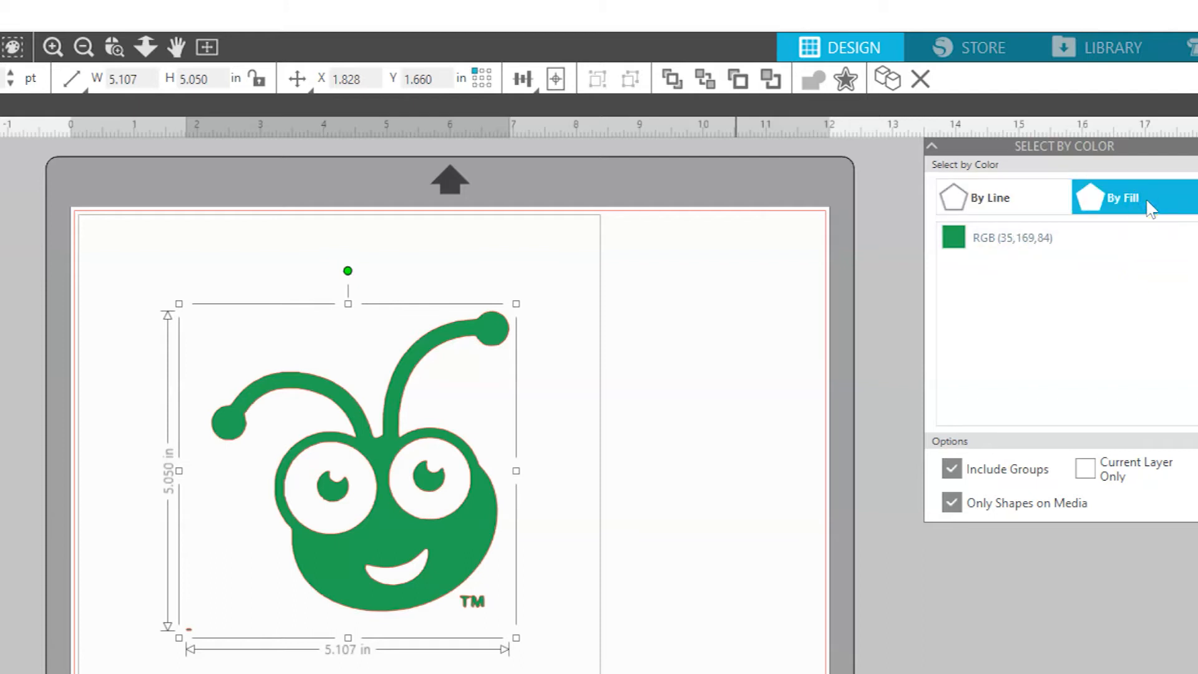
pyautogui.click(965, 238)
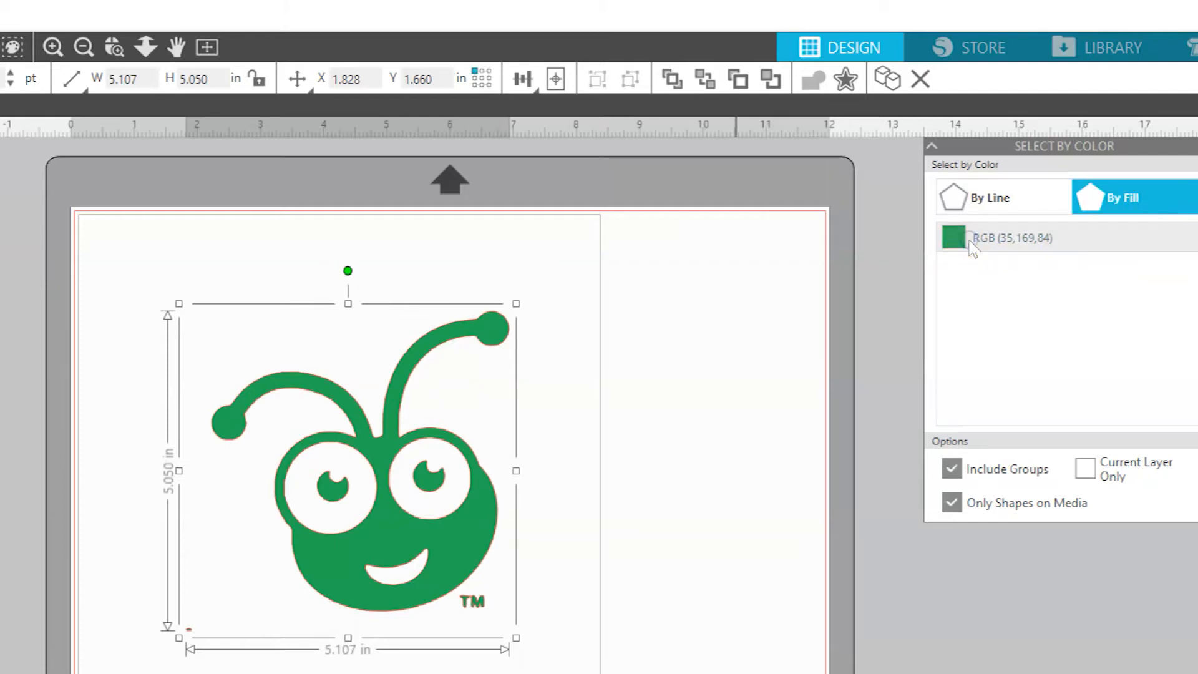
pyautogui.click(595, 284)
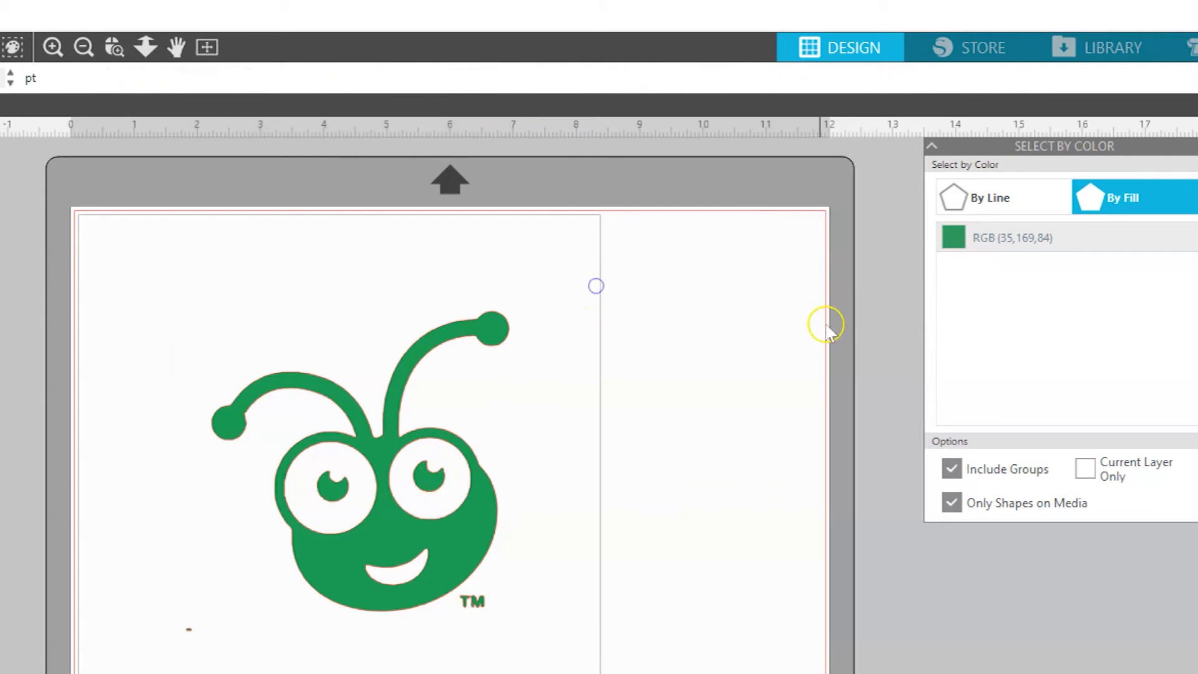
pyautogui.click(1057, 240)
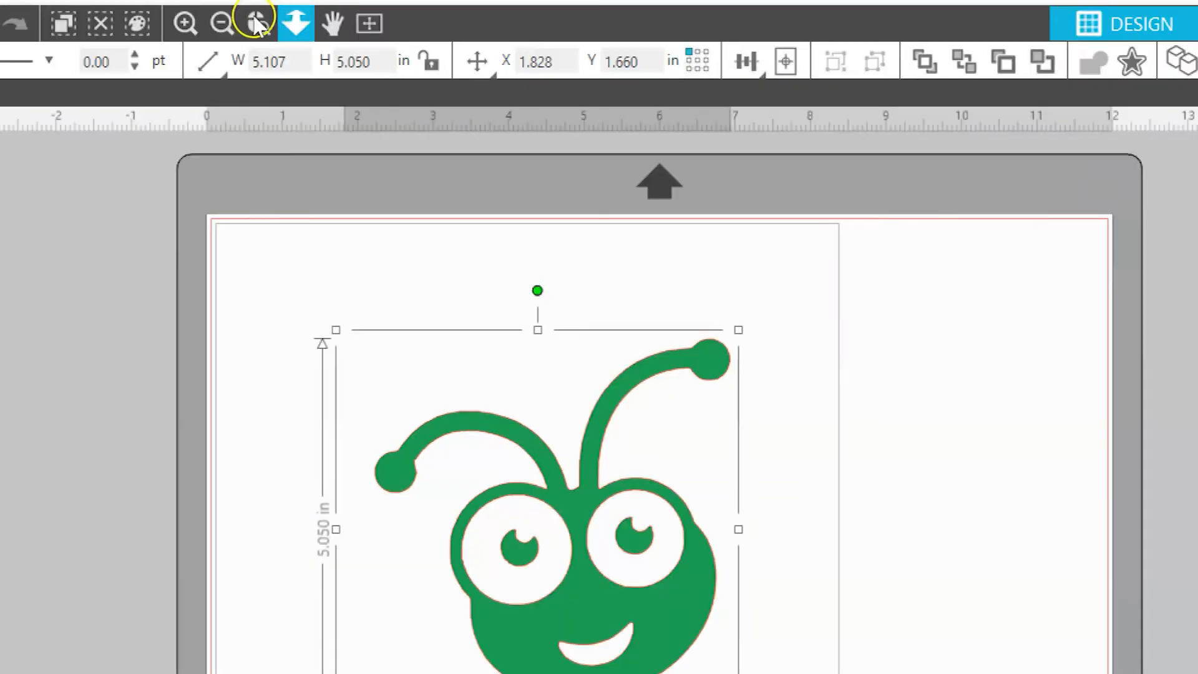
# Zoom the page in and out once, and magnify the area around the ant's mouth and the TM mark
pyautogui.click(186, 23)
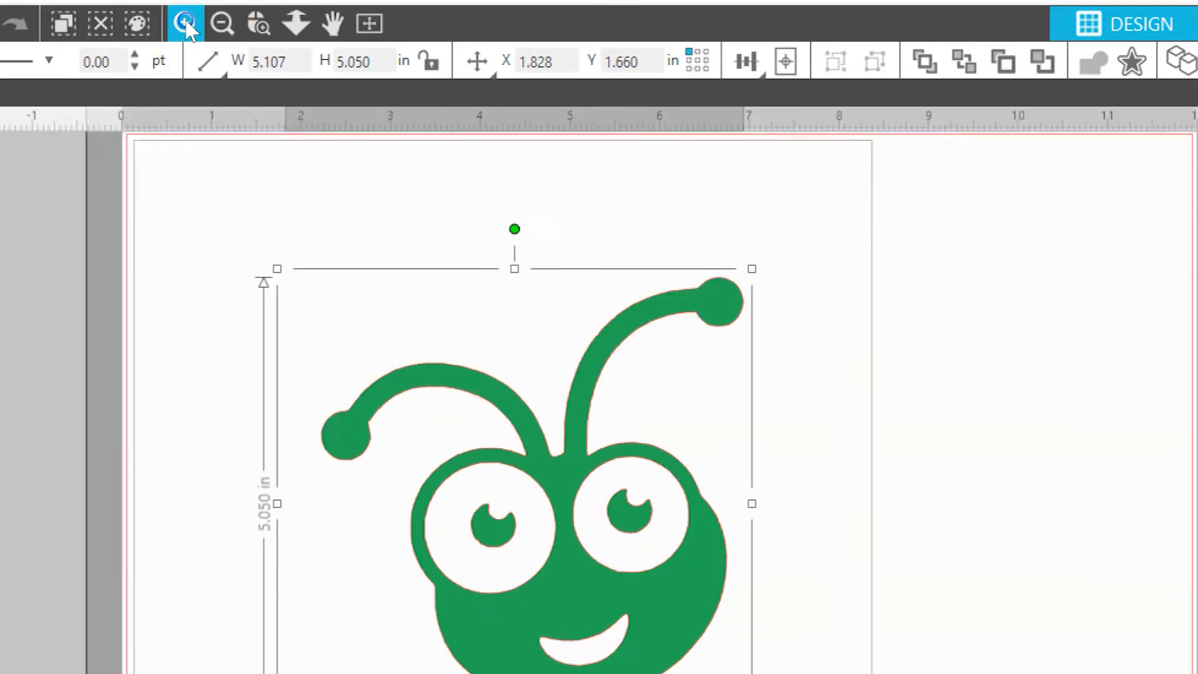
pyautogui.click(228, 24)
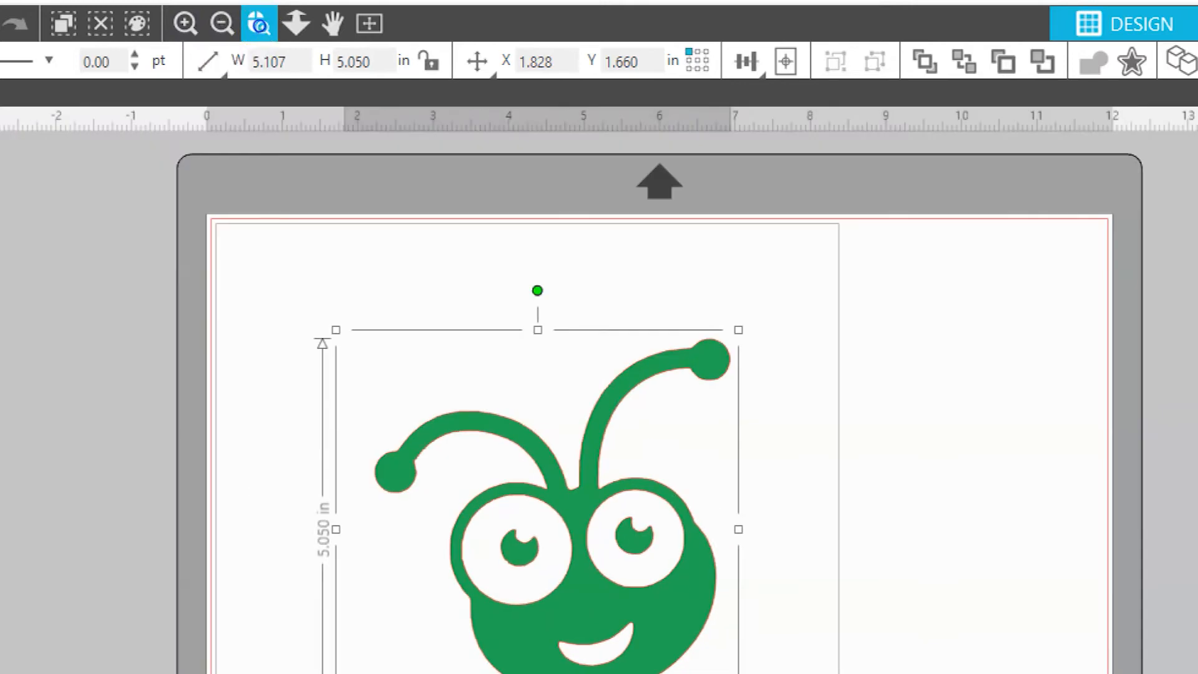
pyautogui.click(259, 25)
pyautogui.click(694, 673)
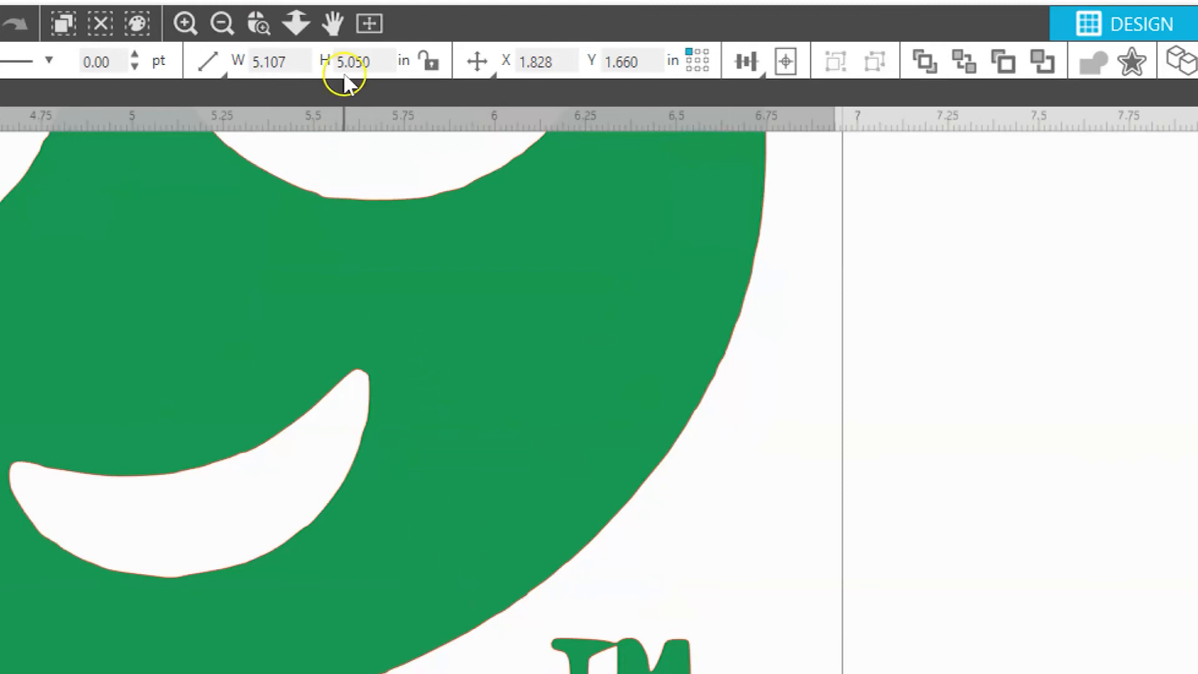
# Zoom out in two stages with the interactive zoom until the whole ant head and both antennae show
pyautogui.click(302, 20)
pyautogui.click(296, 18)
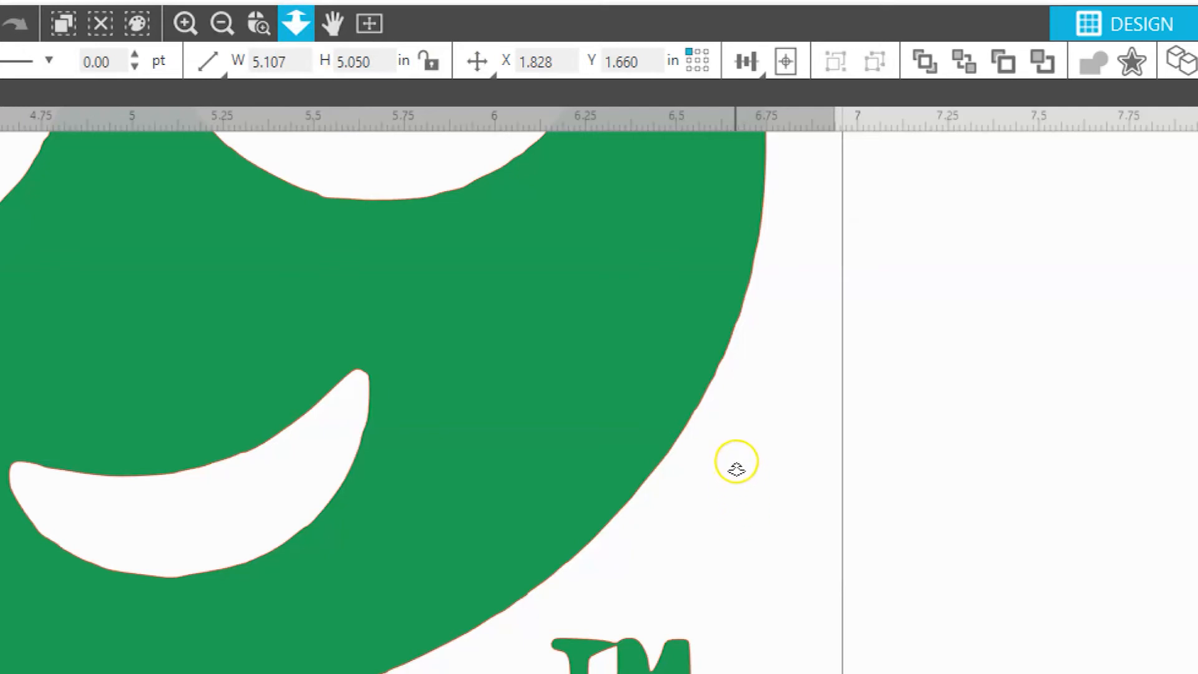
pyautogui.moveTo(749, 399); pyautogui.dragTo(618, 133)
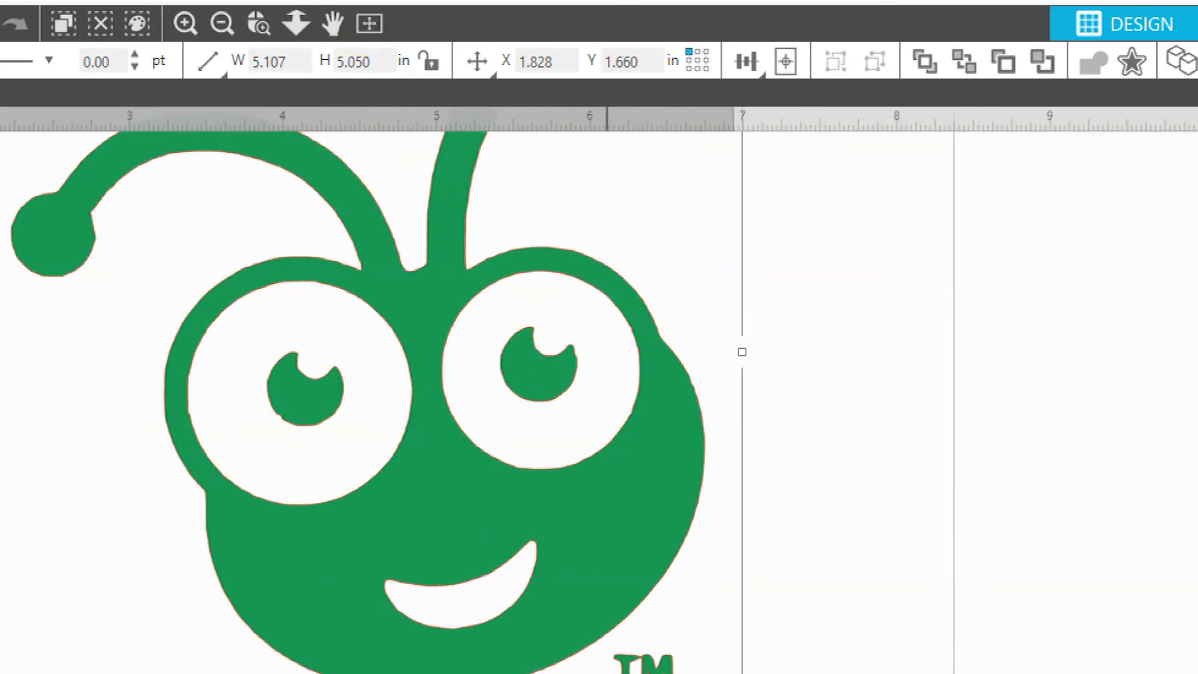
pyautogui.click(297, 24)
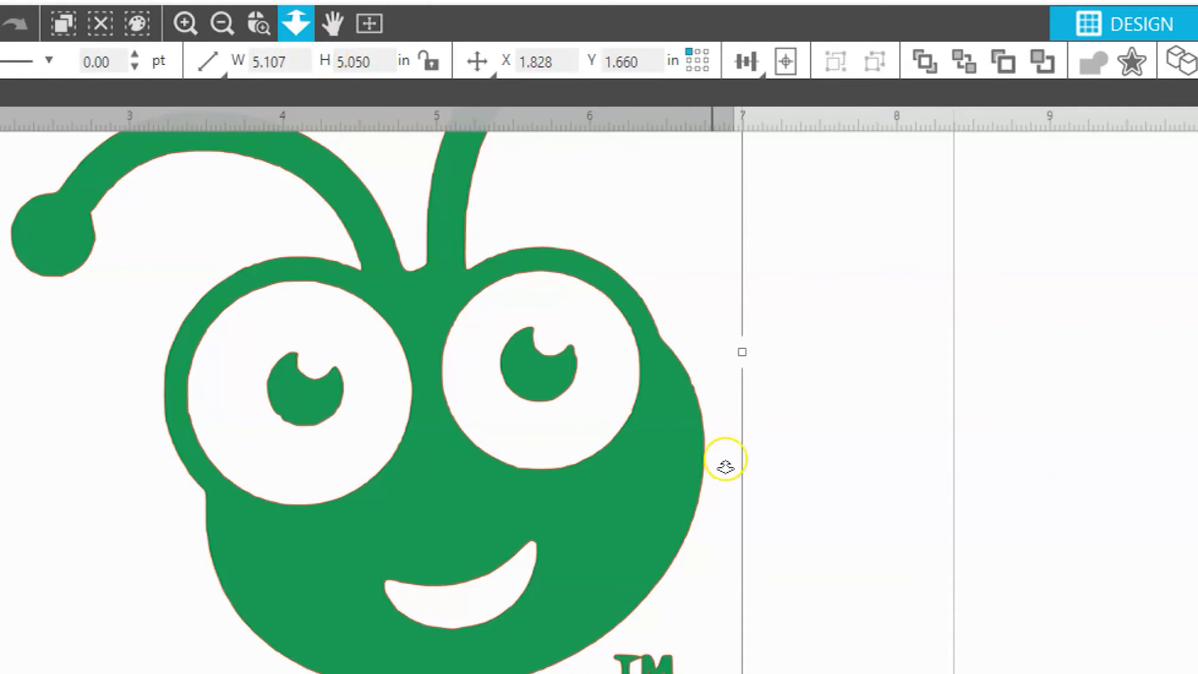
pyautogui.moveTo(712, 331); pyautogui.dragTo(674, 193)
# Pan the view around the ant design and fit the whole page to the window
pyautogui.click(333, 24)
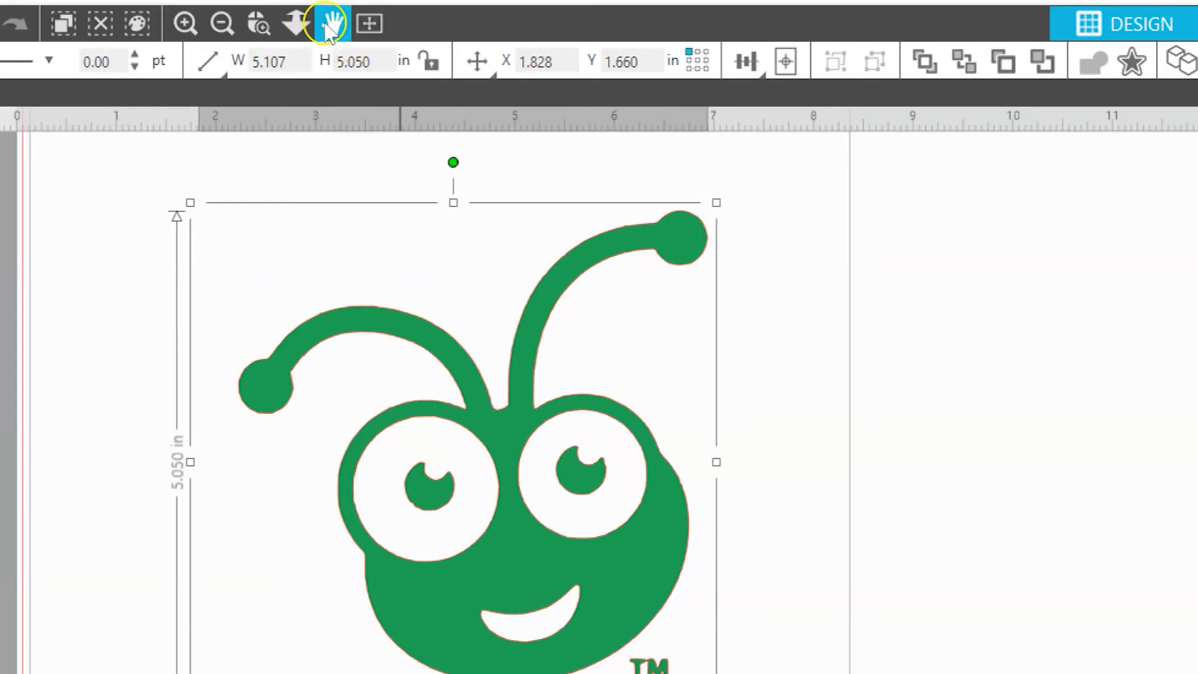
pyautogui.moveTo(630, 337); pyautogui.dragTo(744, 673)
pyautogui.moveTo(858, 673); pyautogui.dragTo(490, 388)
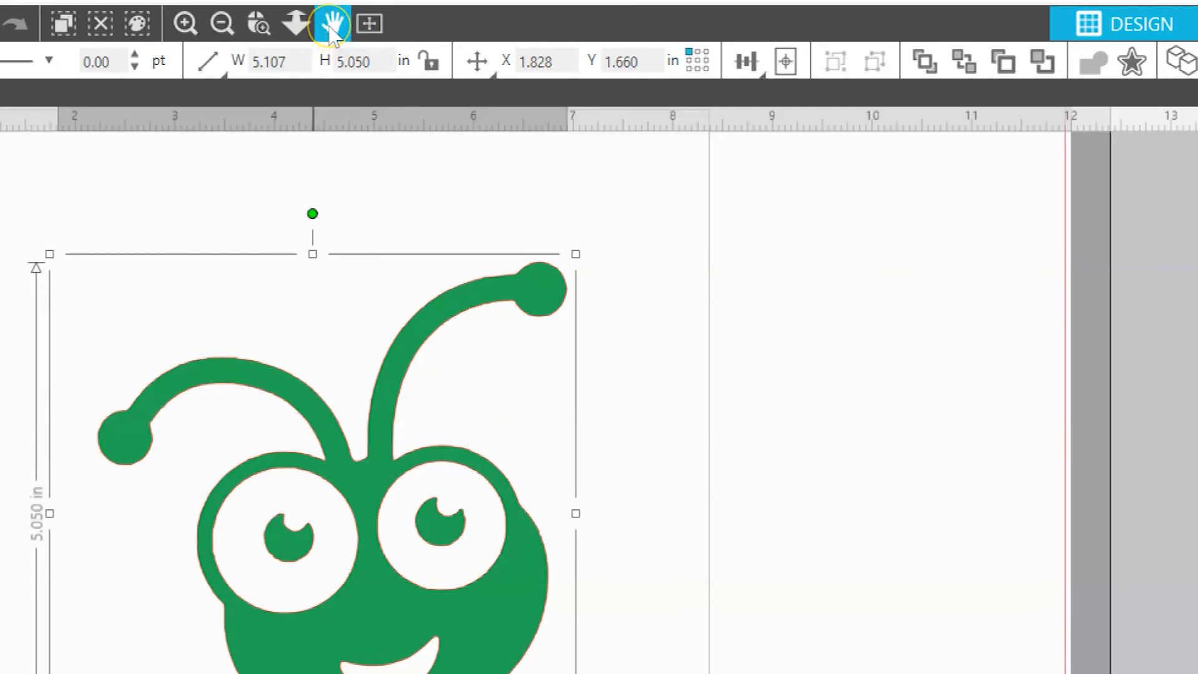
pyautogui.moveTo(514, 393); pyautogui.dragTo(538, 524)
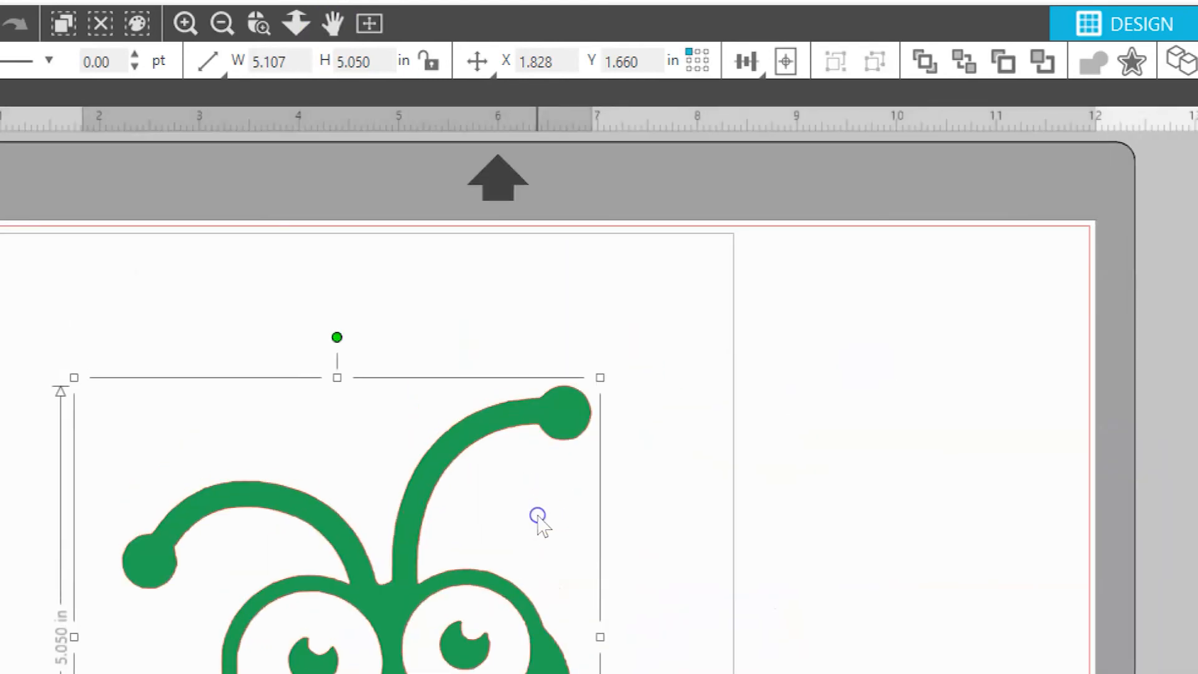
pyautogui.click(369, 25)
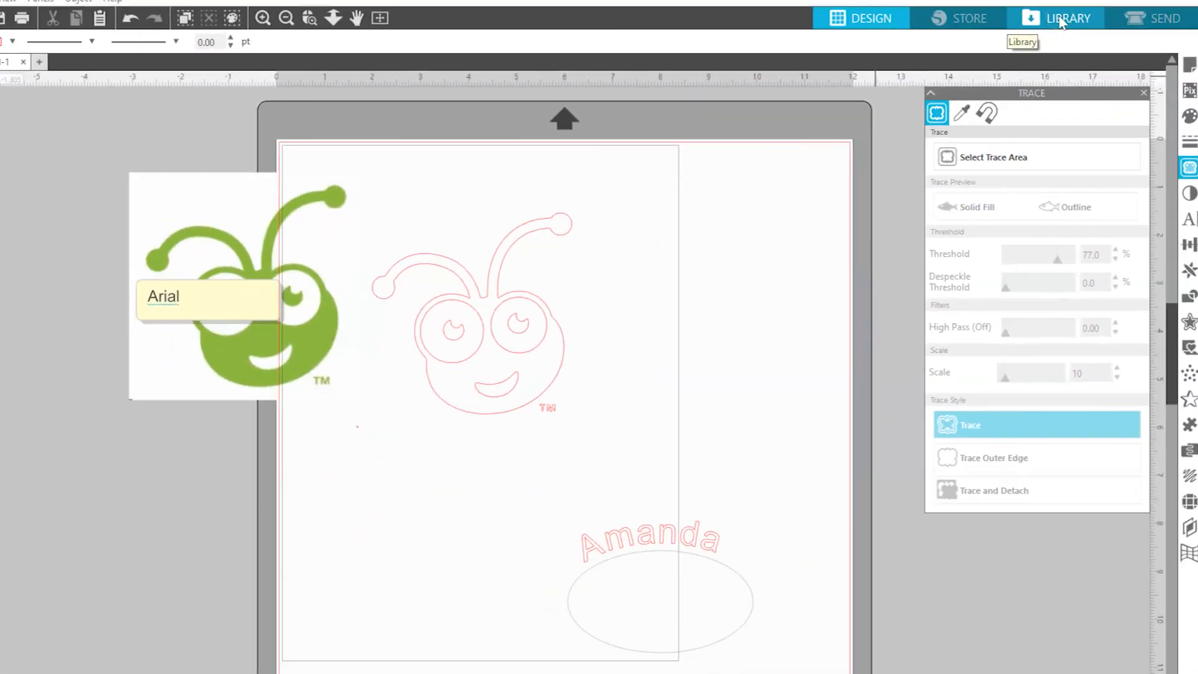
# Open the design library and go through its welcome pages up to the account sign-in form
pyautogui.click(1061, 19)
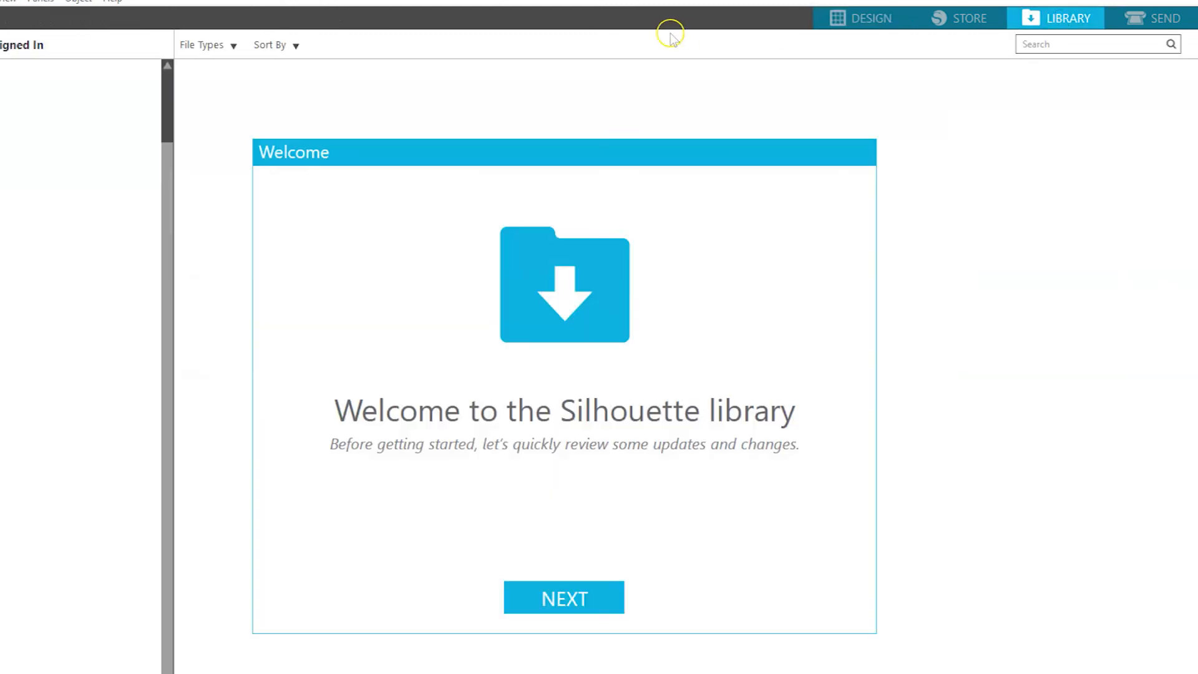
pyautogui.click(8, 45)
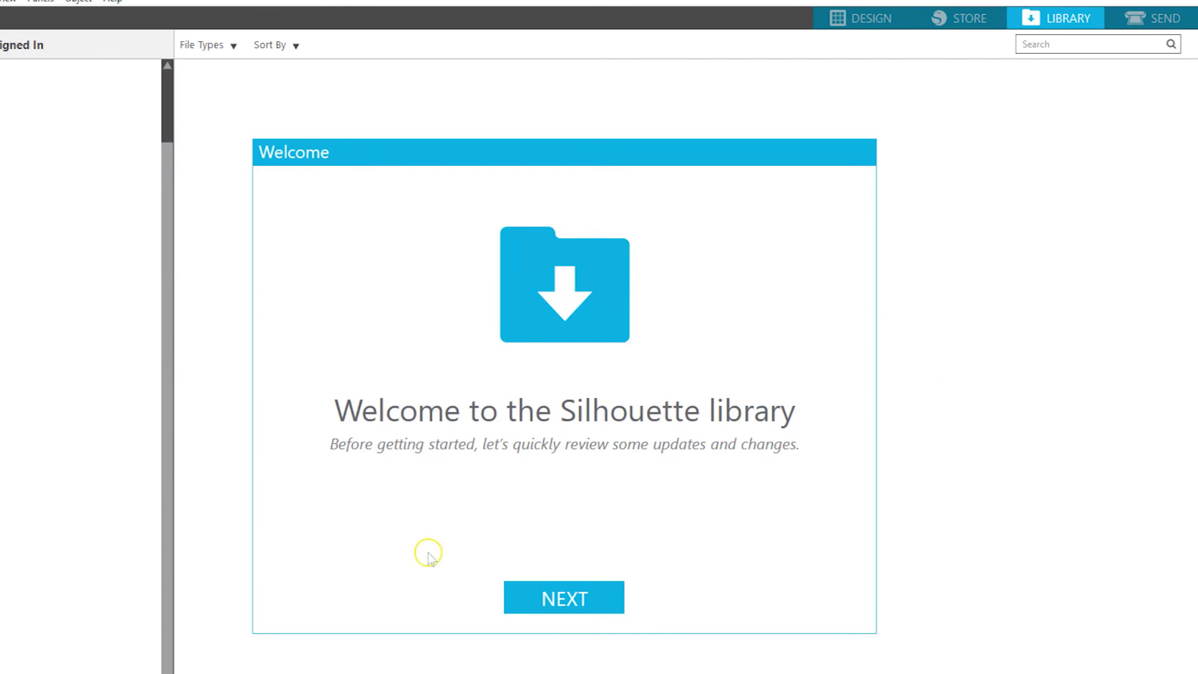
pyautogui.click(551, 599)
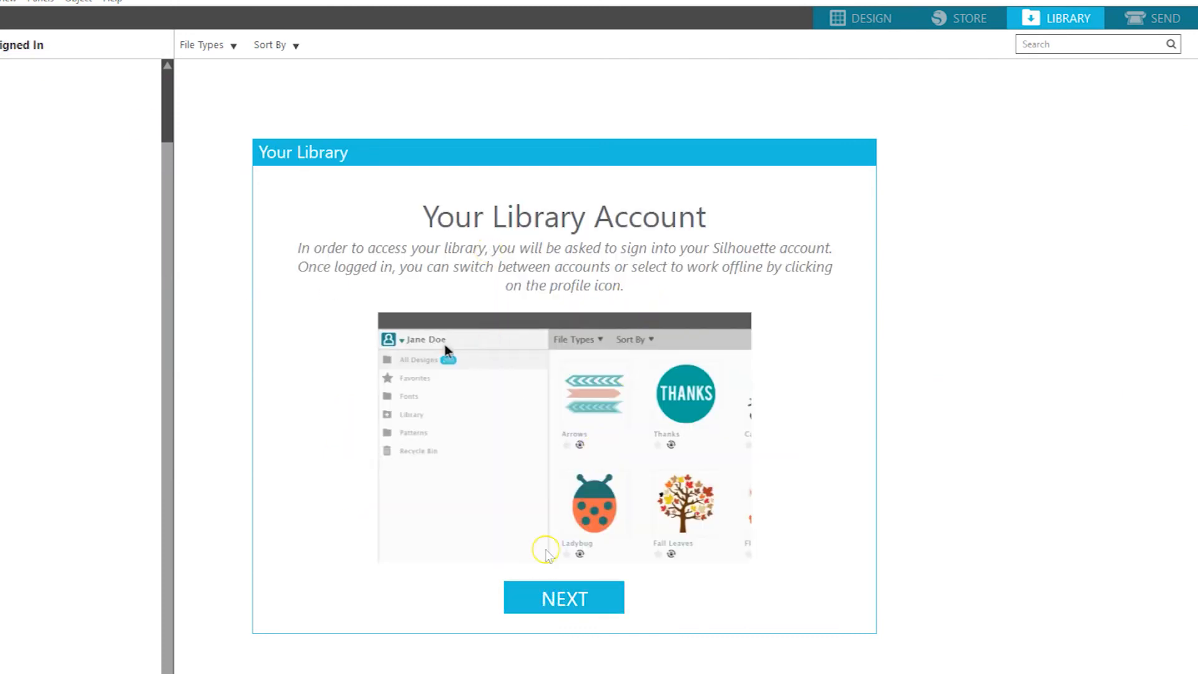
pyautogui.click(590, 600)
pyautogui.click(580, 600)
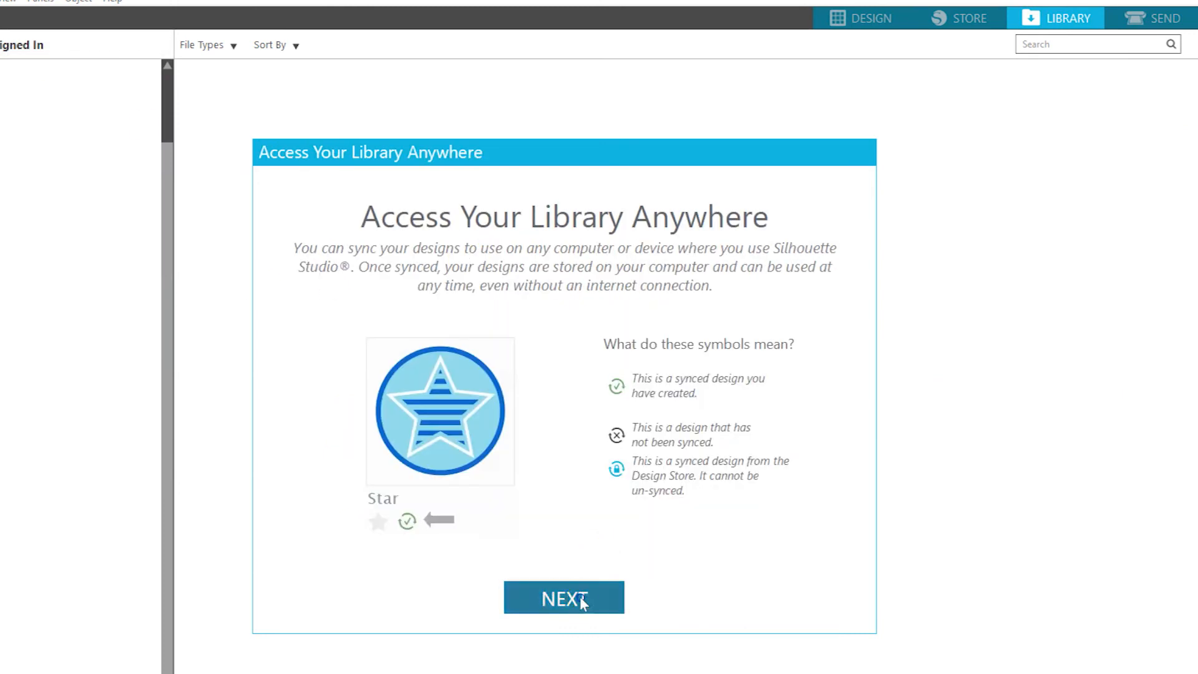
pyautogui.click(574, 598)
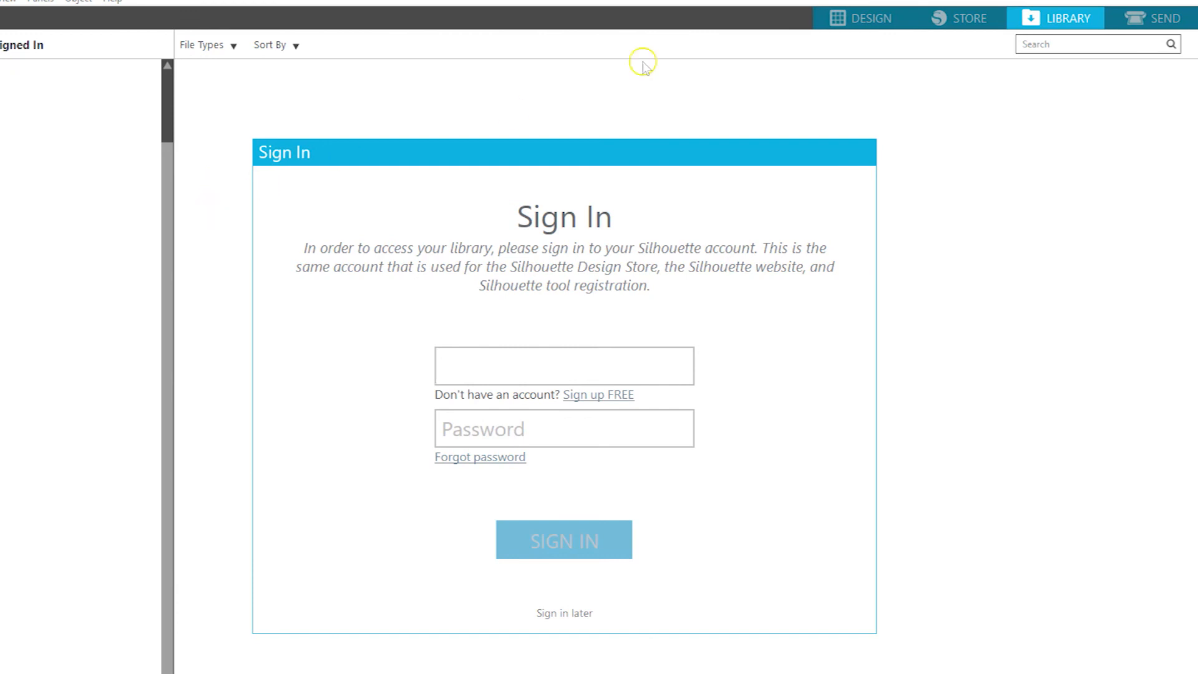
# Switch to the cut settings for sending the design to the machine
pyautogui.click(1157, 19)
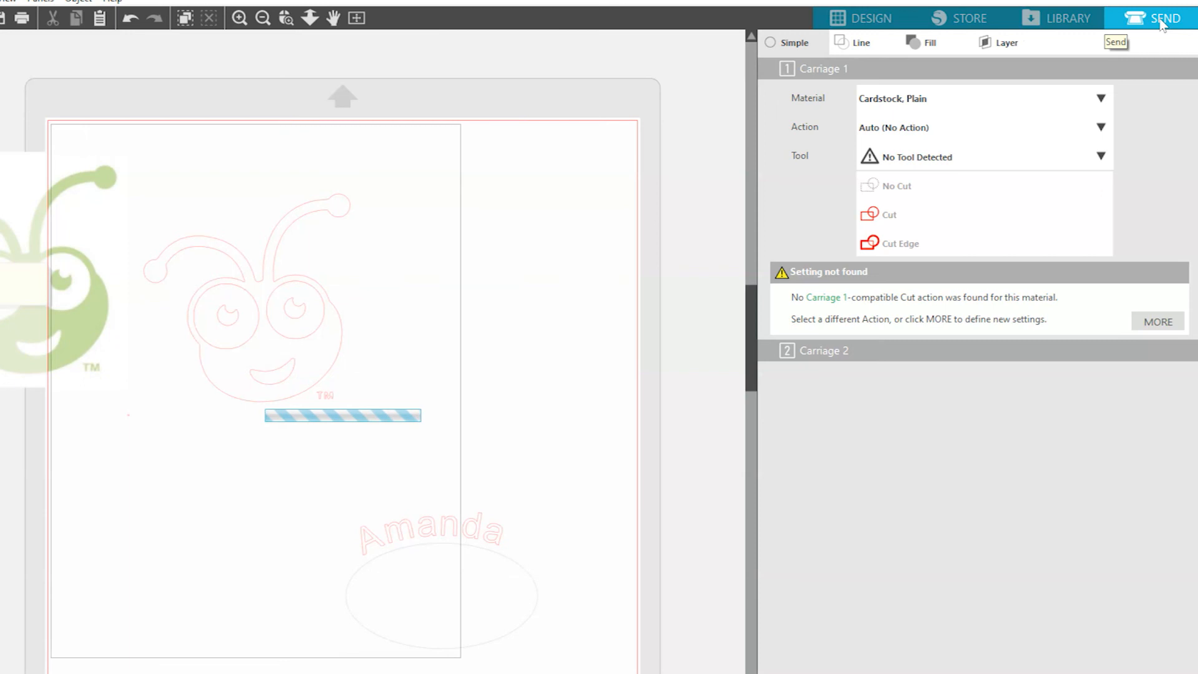